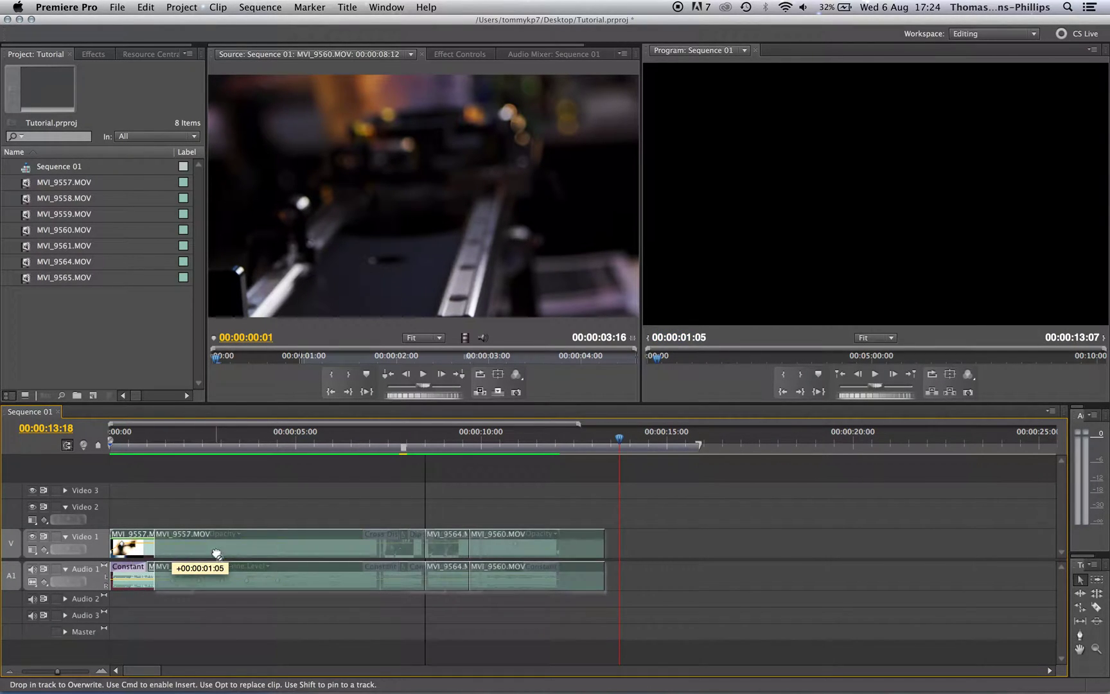
Create a new default still title at 1920 x 1080 named "Tutorial".
left_click(136, 502)
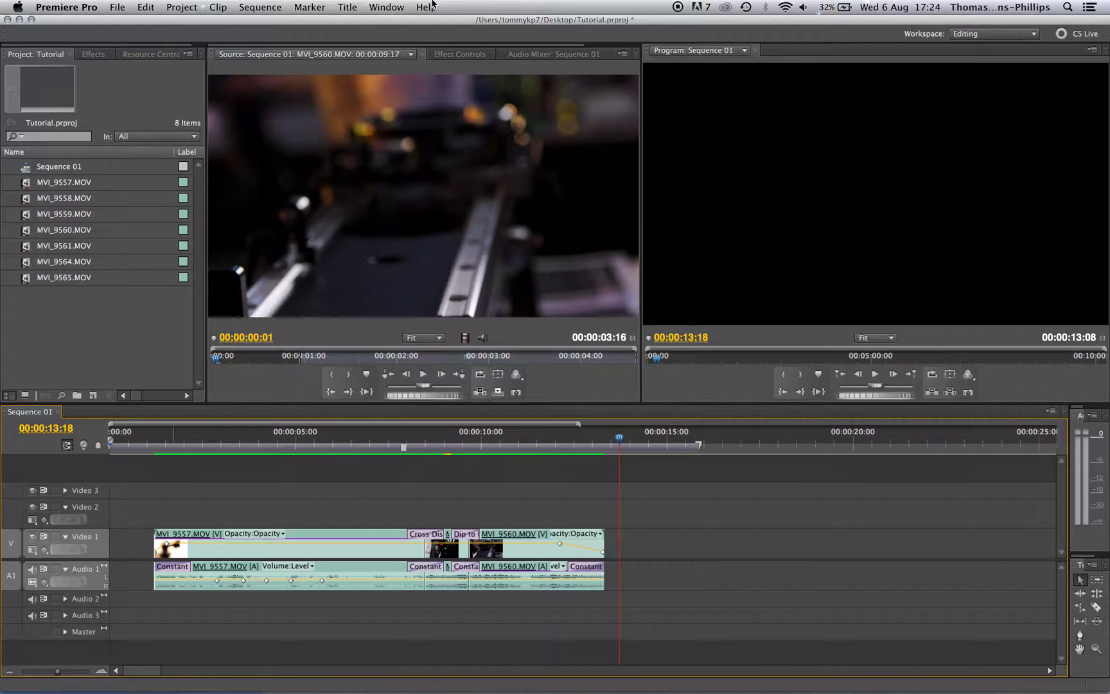
left_click(347, 7)
mouse_move(347, 25)
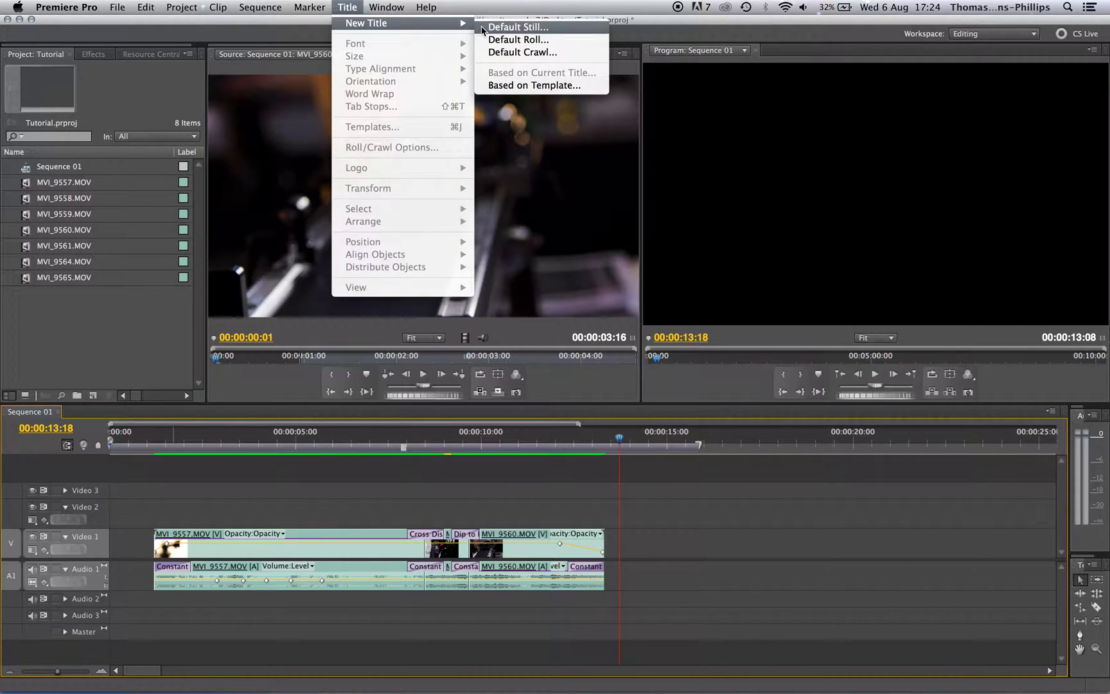
left_click(514, 27)
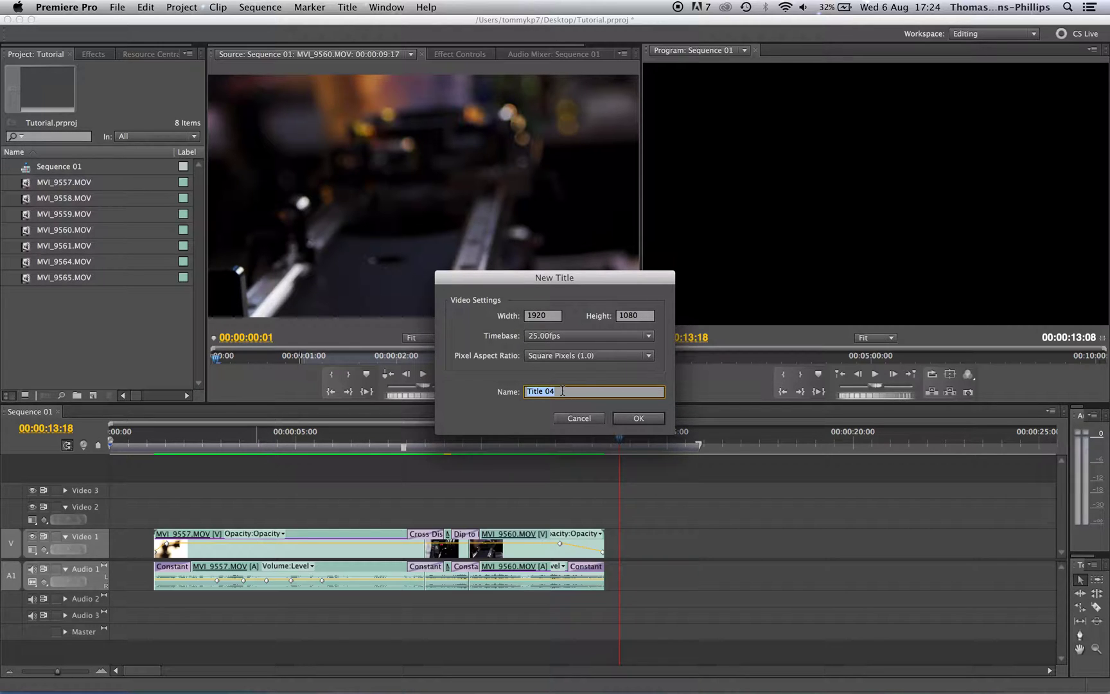
type("Tutorial")
left_click(622, 419)
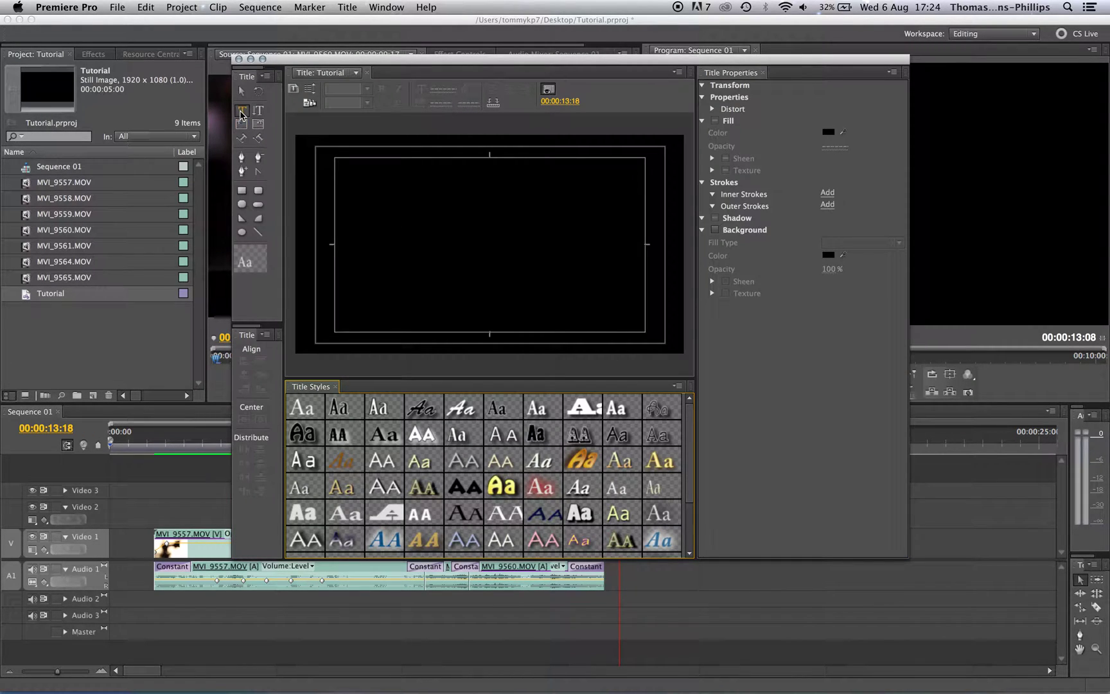
Add the text "Tutorial" to the title, enlarge it to about font size 276 and position it near the frame's centre.
left_click(403, 232)
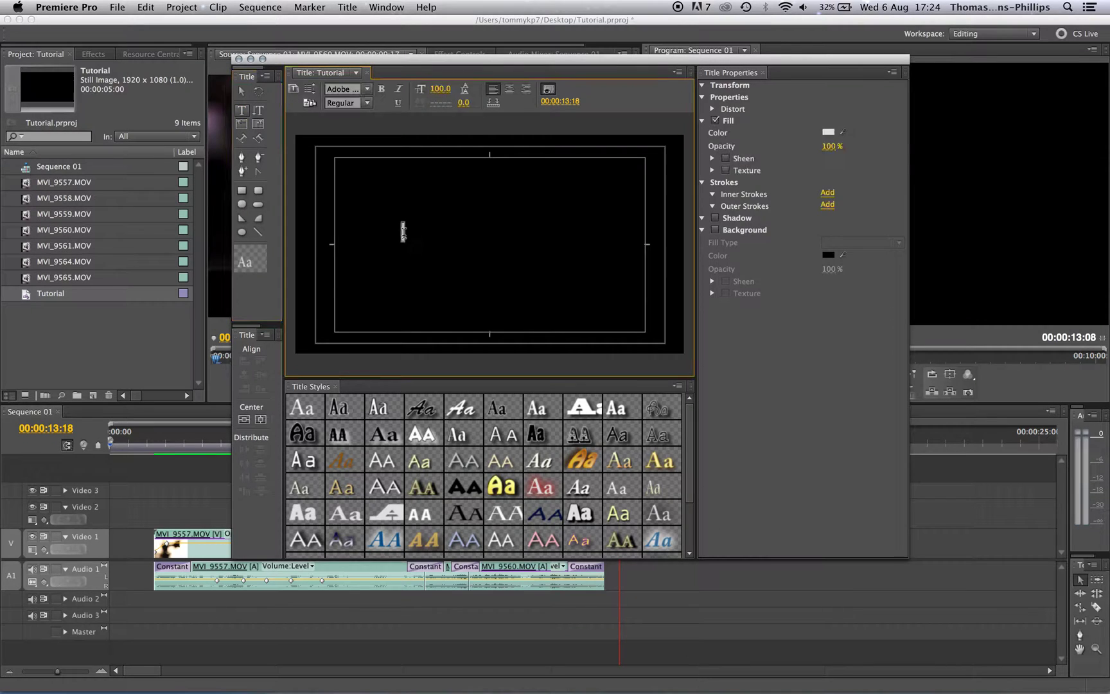
type("Tutorial")
left_click(244, 101)
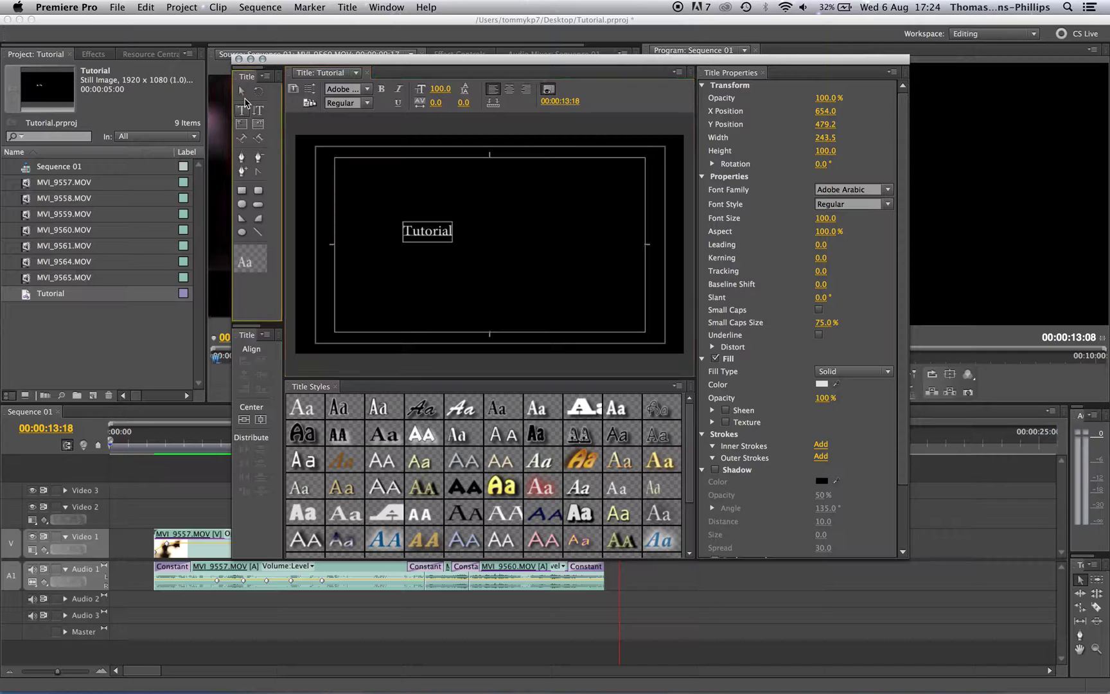
left_click(242, 92)
left_click_drag(449, 239, 584, 278)
left_click_drag(543, 234, 533, 229)
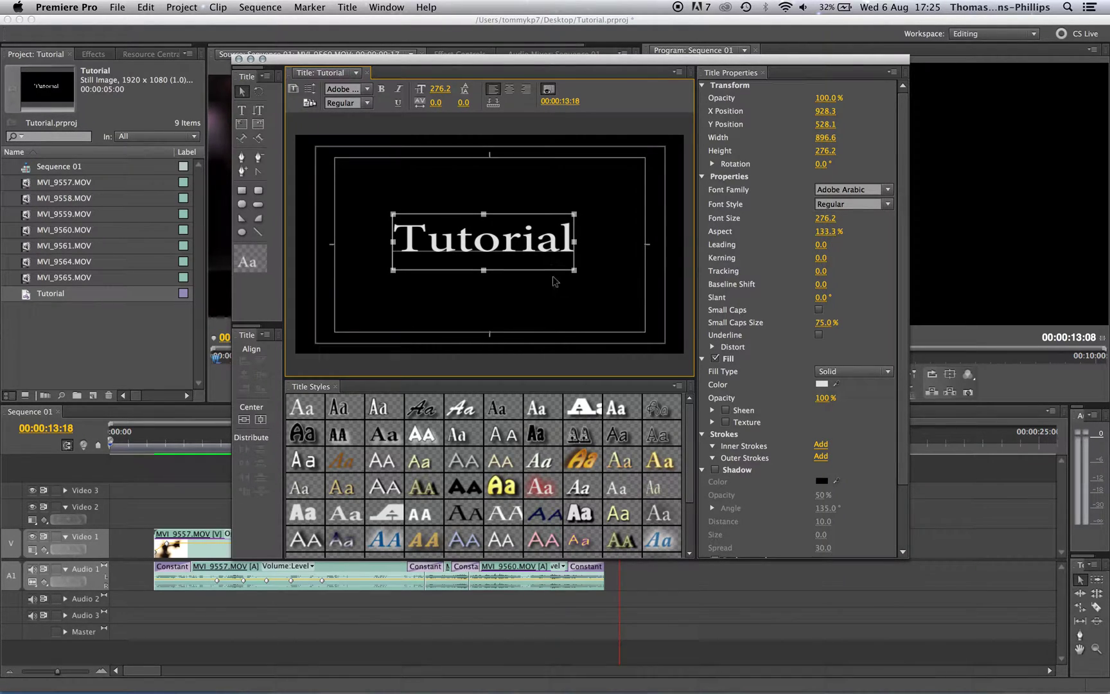
Look through the selected text's title properties and close the title editor.
left_click(635, 306)
left_click(536, 248)
scroll(778, 256, "down", 5)
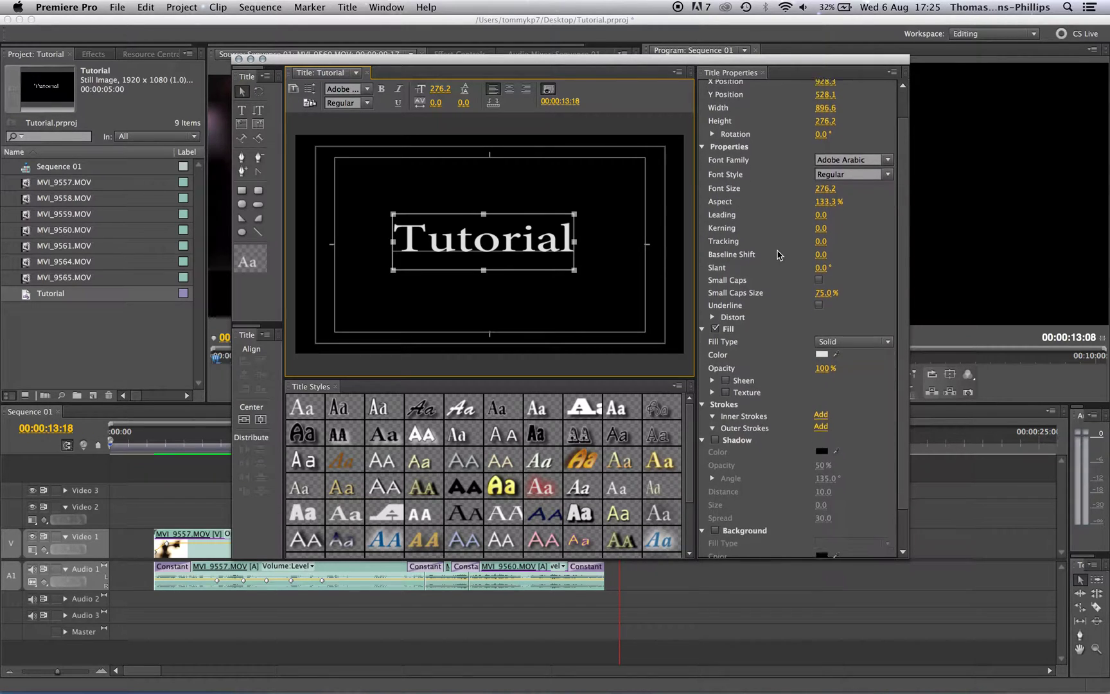
scroll(769, 426, "up", 5)
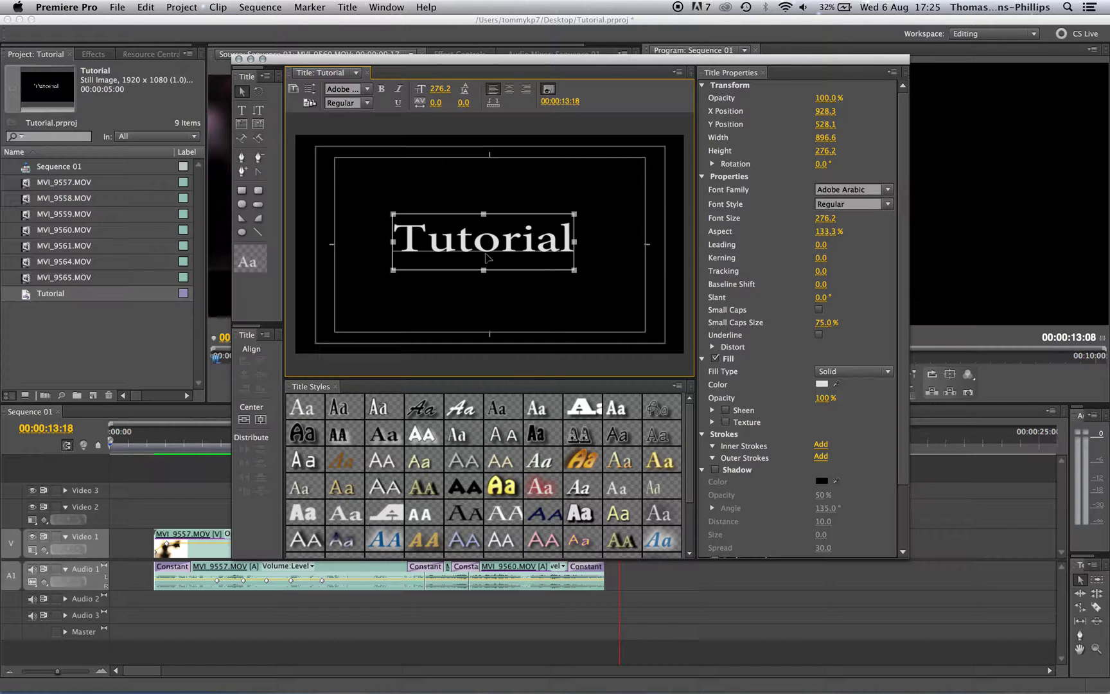
left_click(238, 60)
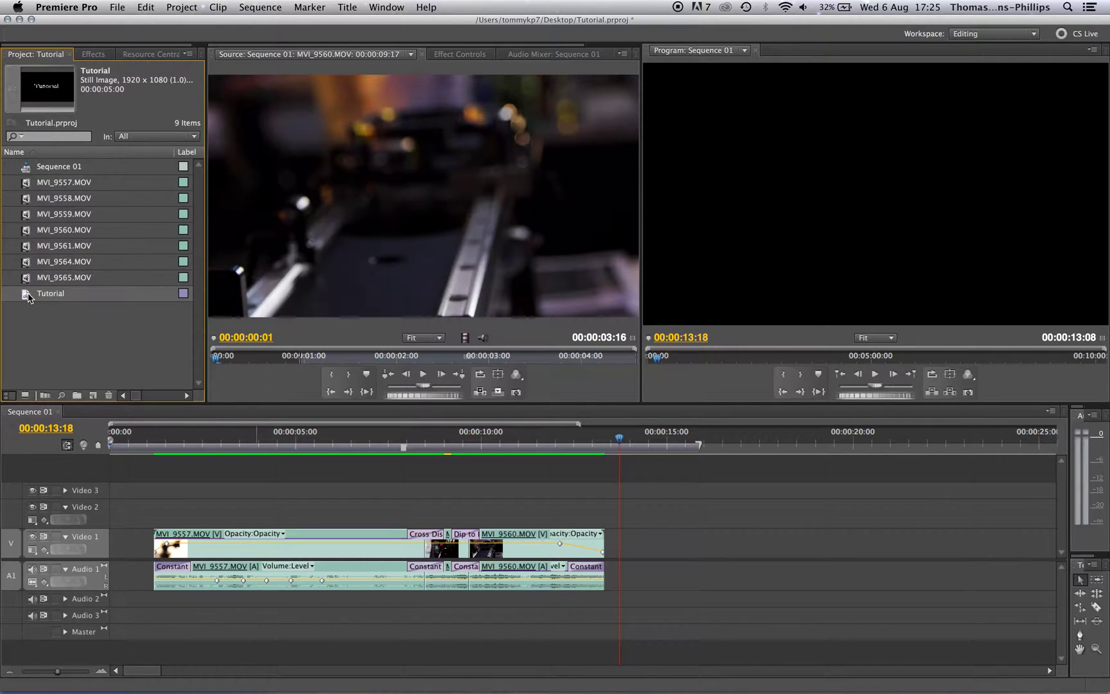
Place the Tutorial title at the start of Video 2 and trim its end to just past the start of the first clip.
left_click_drag(27, 295, 116, 507)
left_click_drag(281, 508, 167, 514)
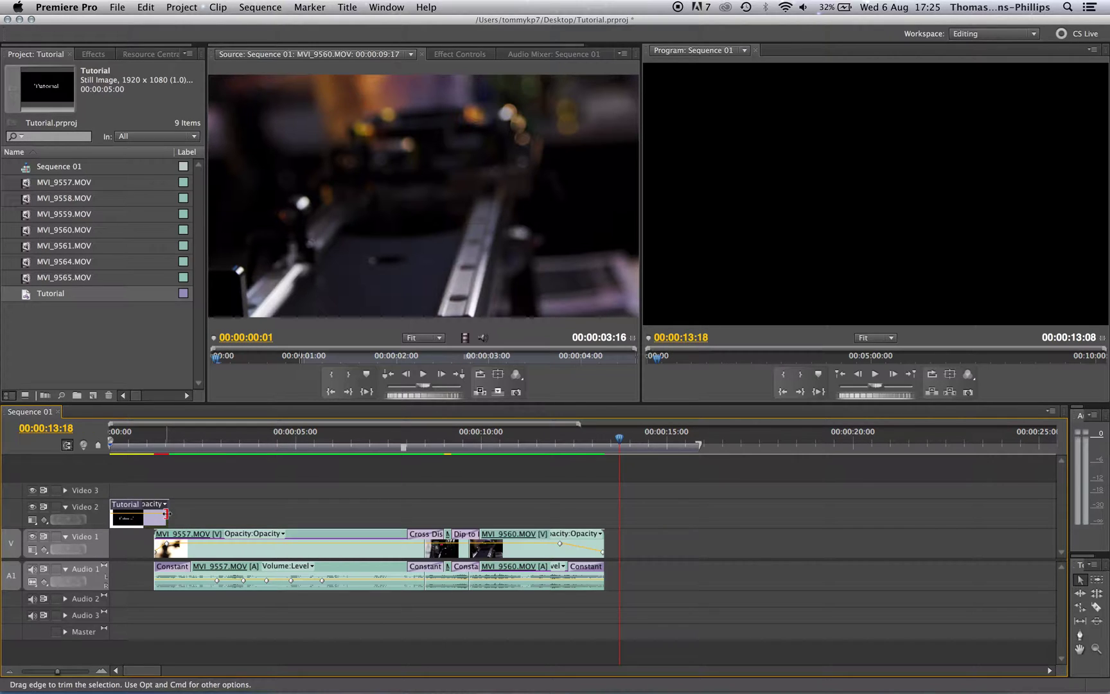
Add opacity keyframes that fade the Tutorial title in and out, and play the sequence from the start.
left_click(120, 514, "super")
left_click_drag(113, 515, 108, 542)
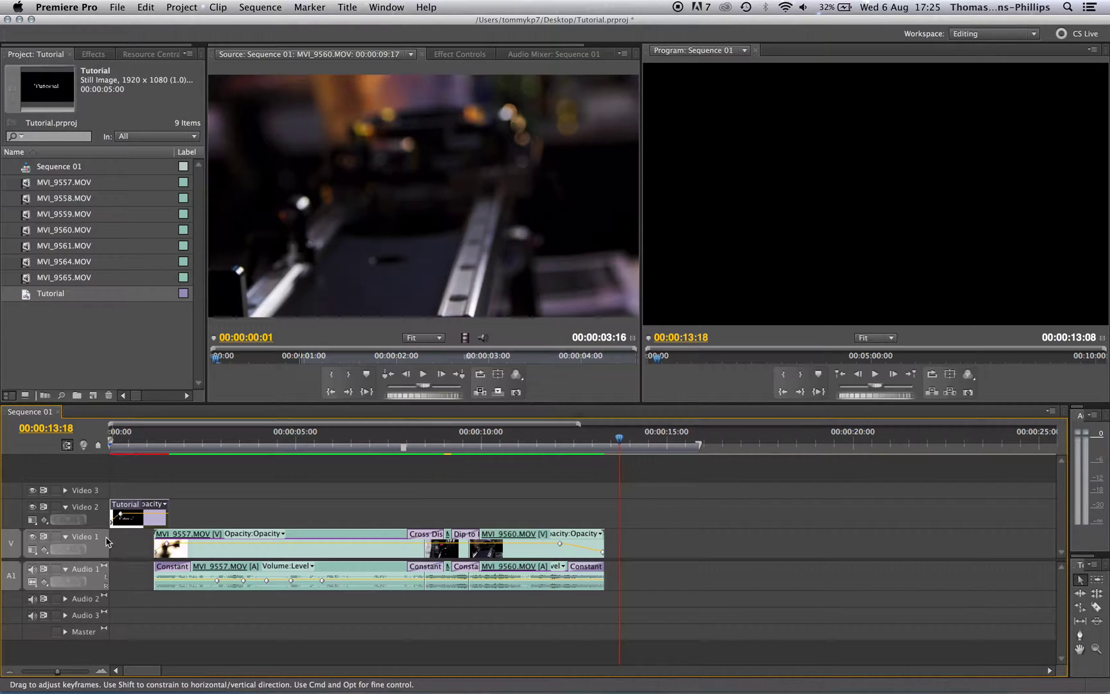
left_click(152, 514, "super")
left_click_drag(163, 519, 169, 536)
key("space")
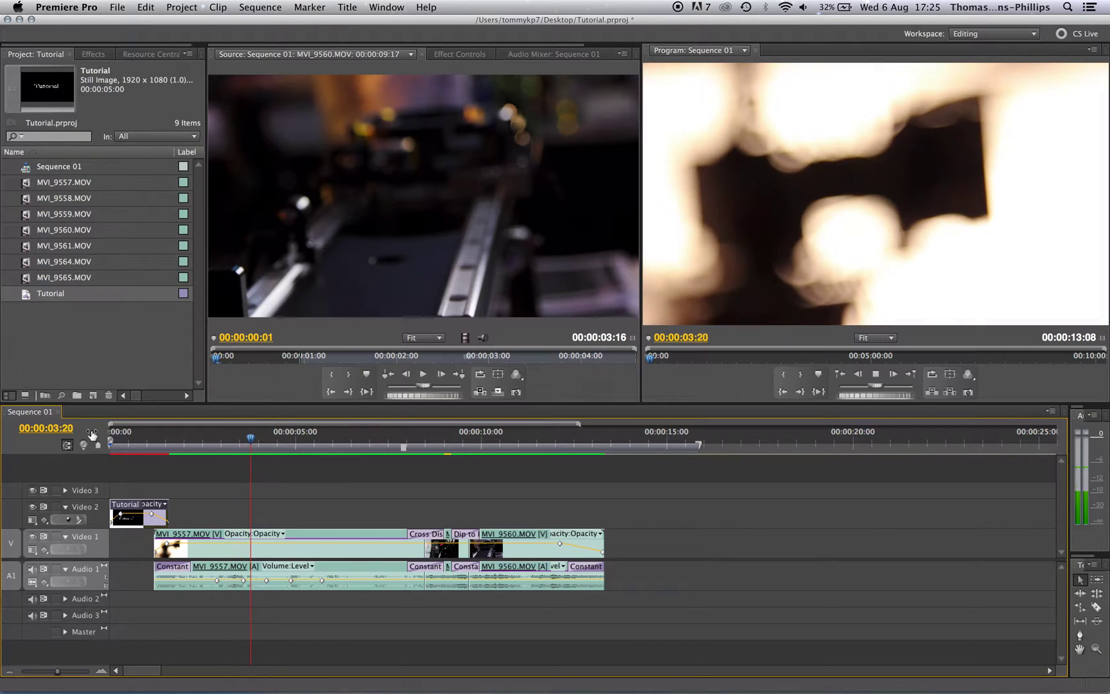
key("space")
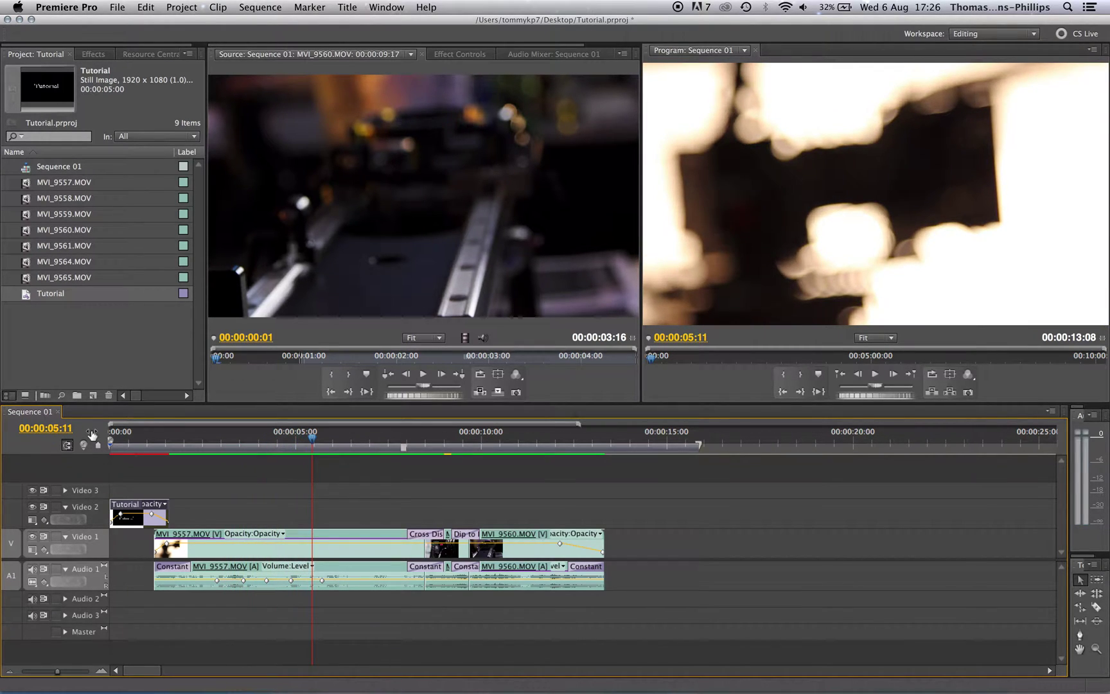
Position the playhead at 00:00:13:10 and create a default roll title named "Roll".
mouse_move(615, 441)
left_mouse_down()
mouse_move(604, 441)
mouse_move(609, 451)
left_mouse_up()
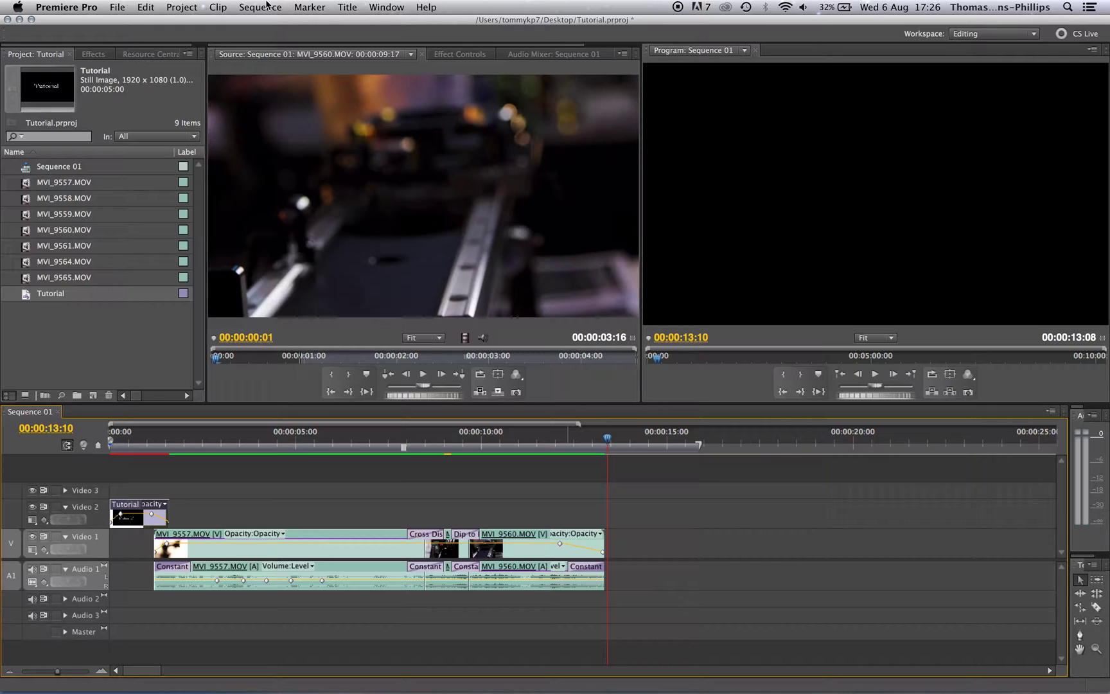
left_click(350, 8)
mouse_move(359, 28)
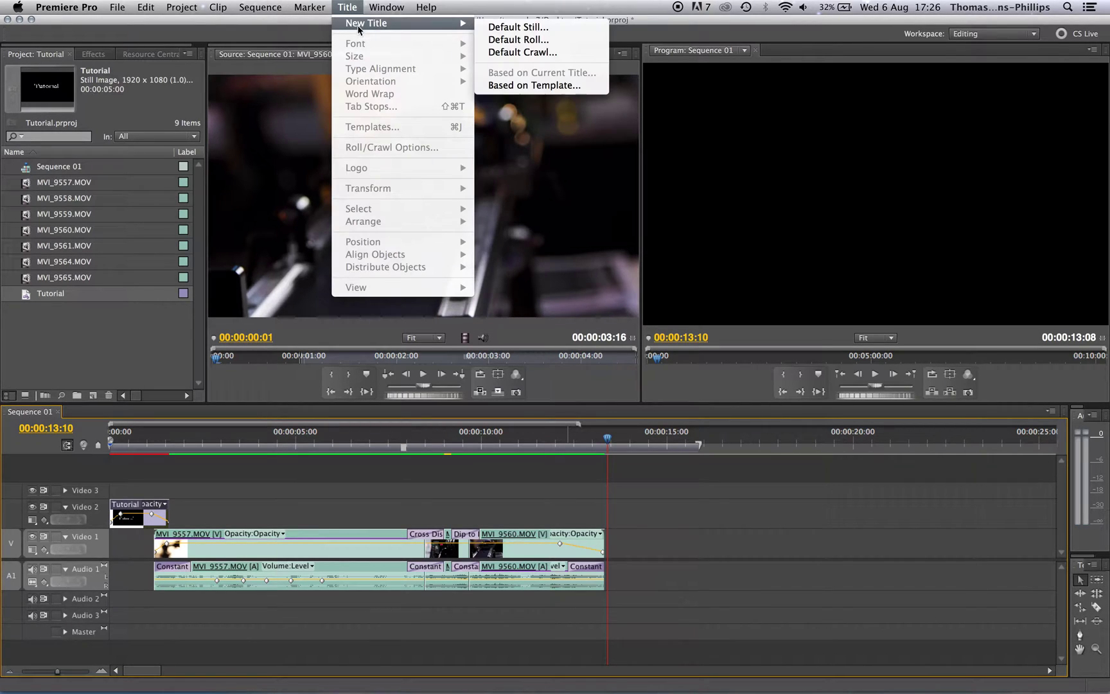
left_click(516, 41)
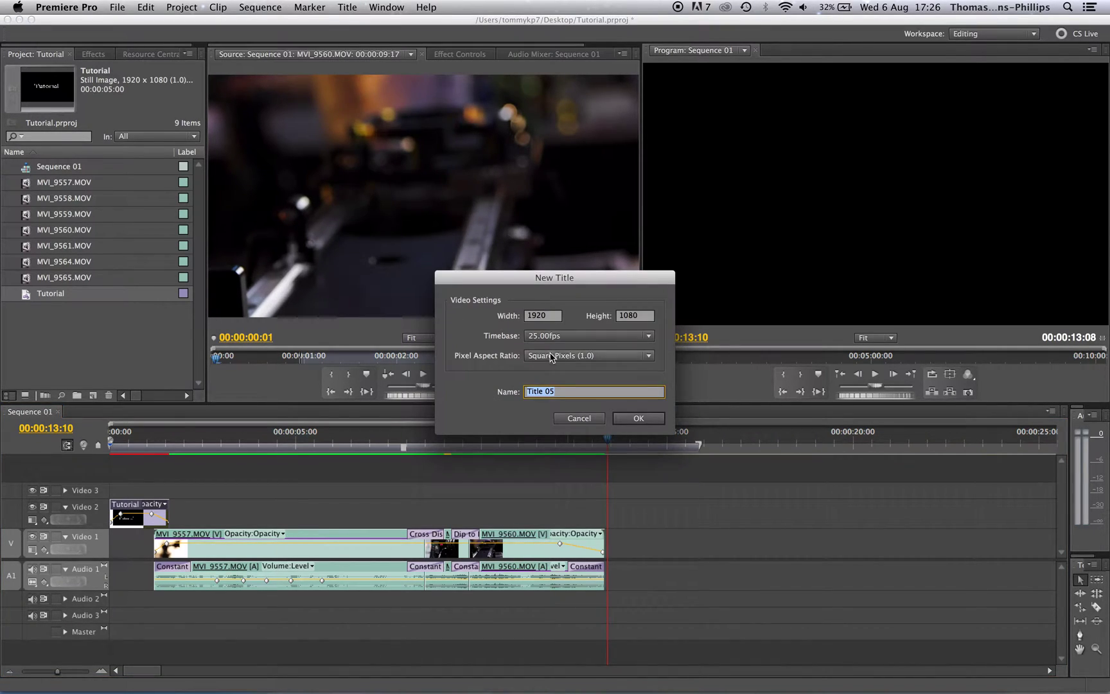
type("Roll")
left_click(639, 419)
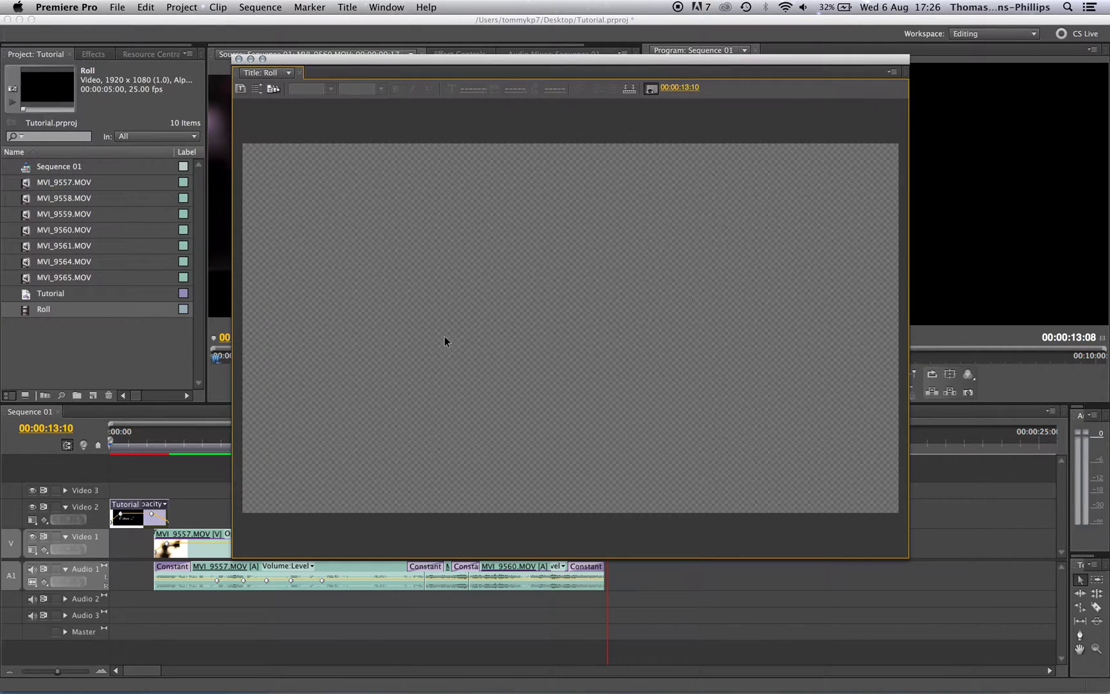
Add the text "roll" to the title with each letter on its own line.
left_click(242, 111)
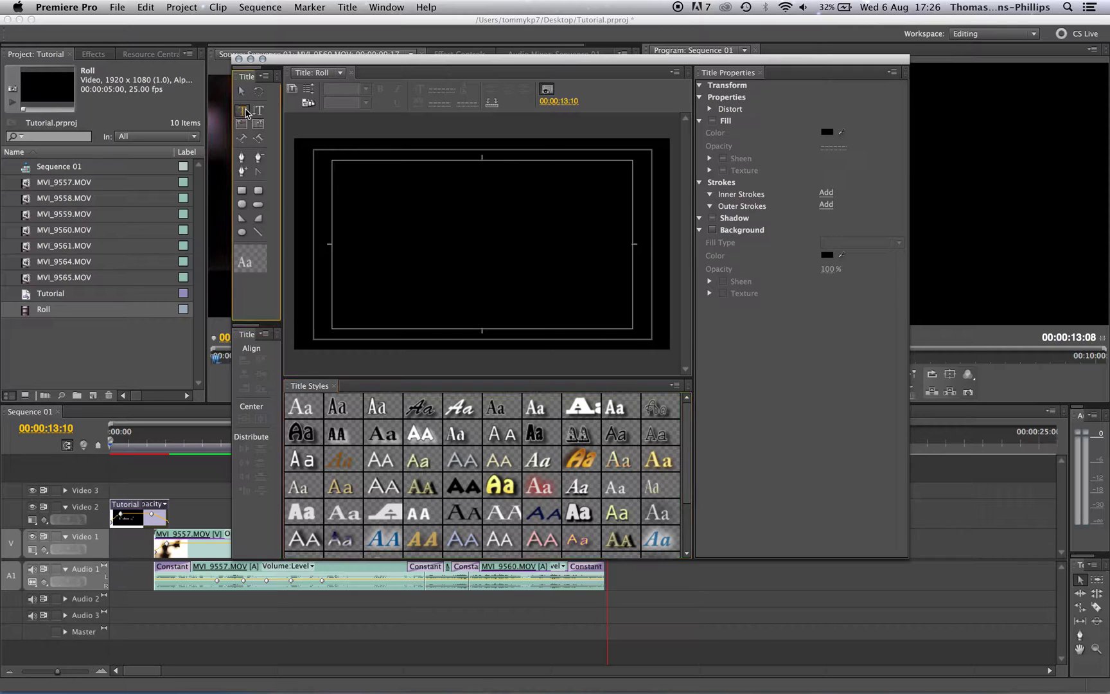
left_click(434, 218)
type("r")
key("Return")
type("o")
key("Return")
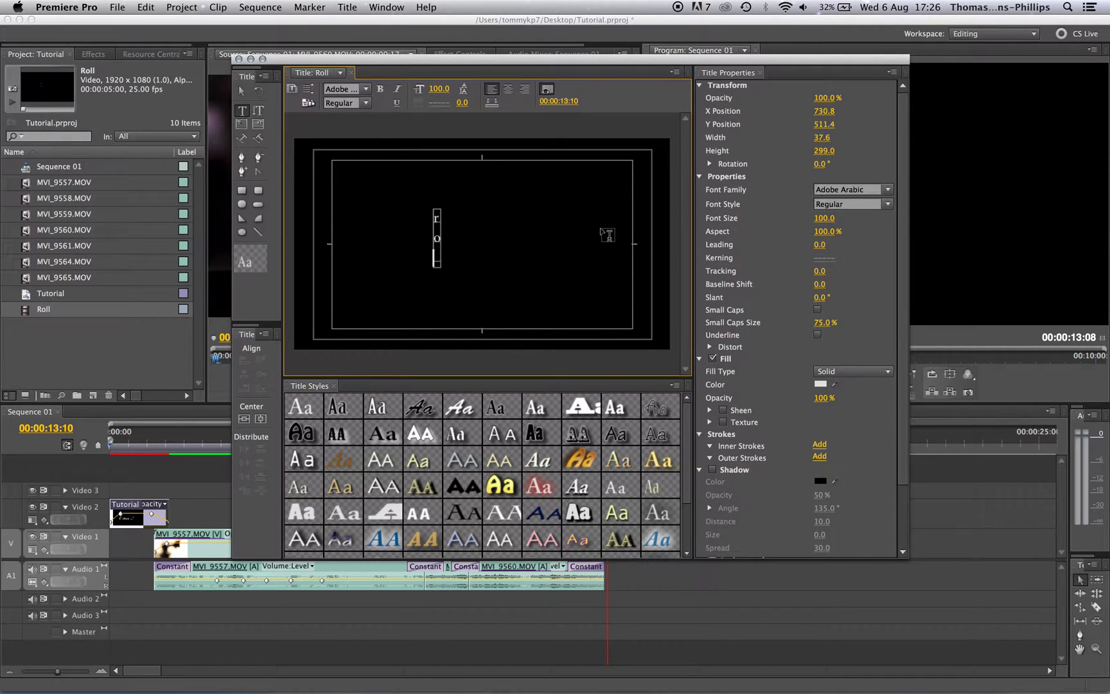
type("l")
key("Return")
type("l")
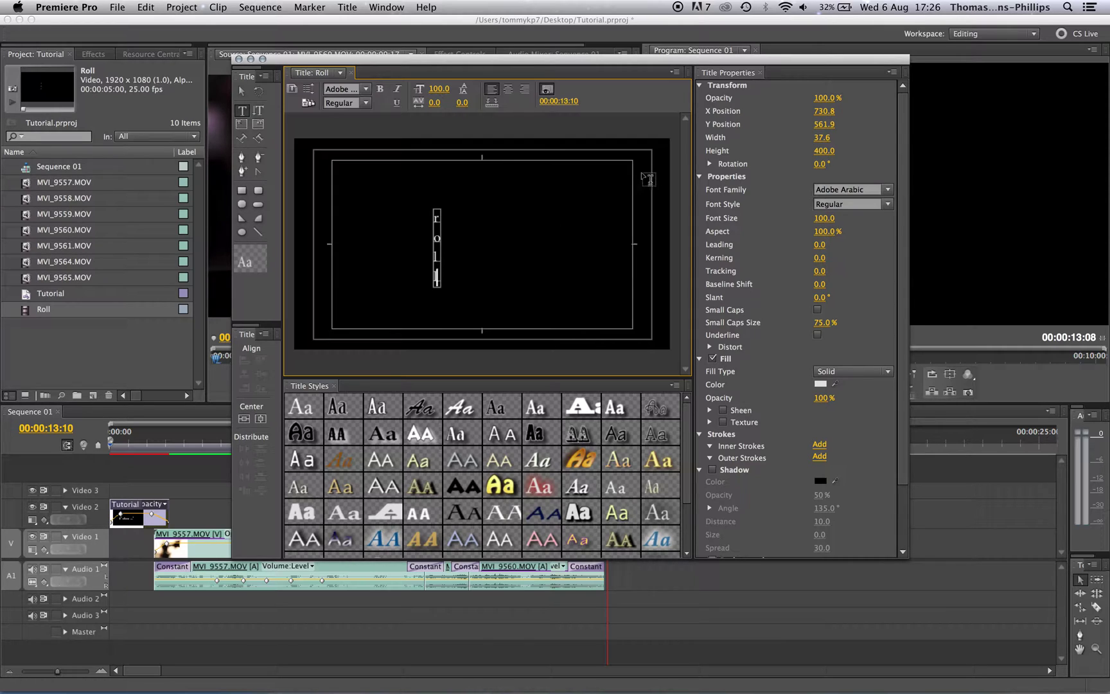
Set the roll title to start off screen and end off screen, and close the title editor.
left_click(310, 93)
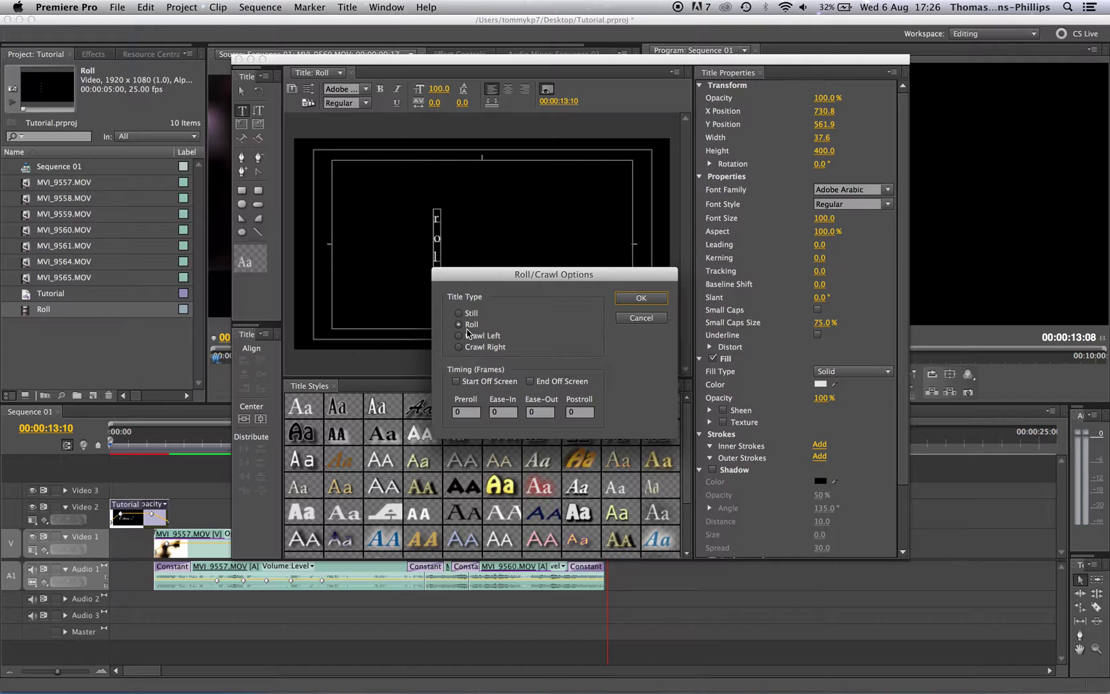
left_click(457, 381)
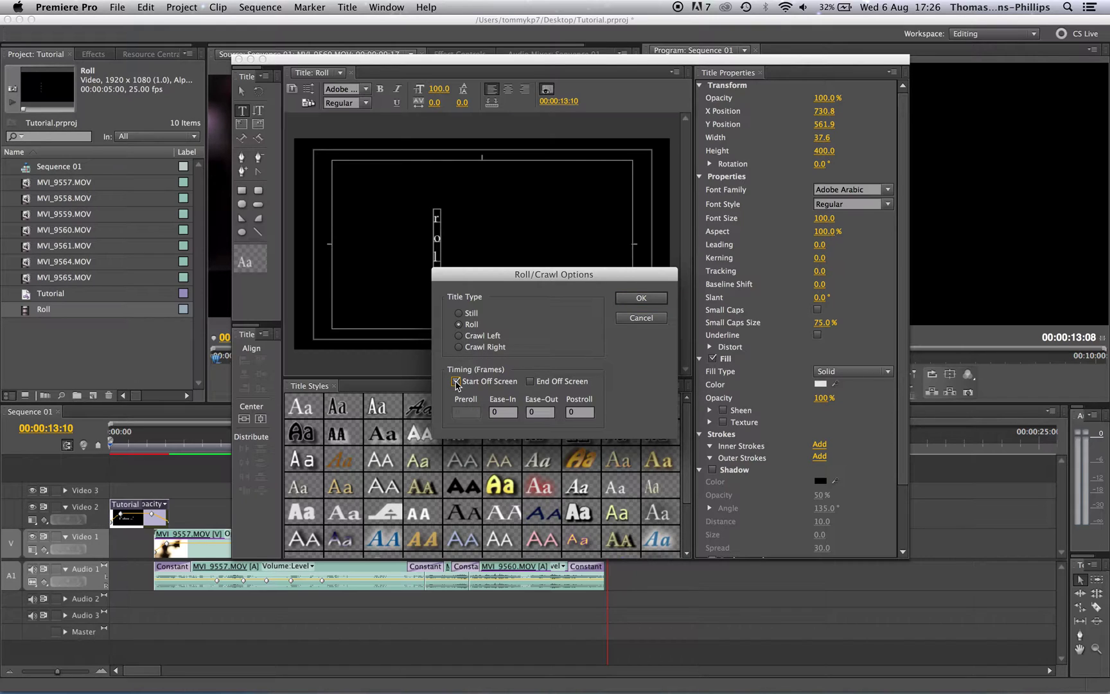
left_click(531, 382)
left_click(641, 299)
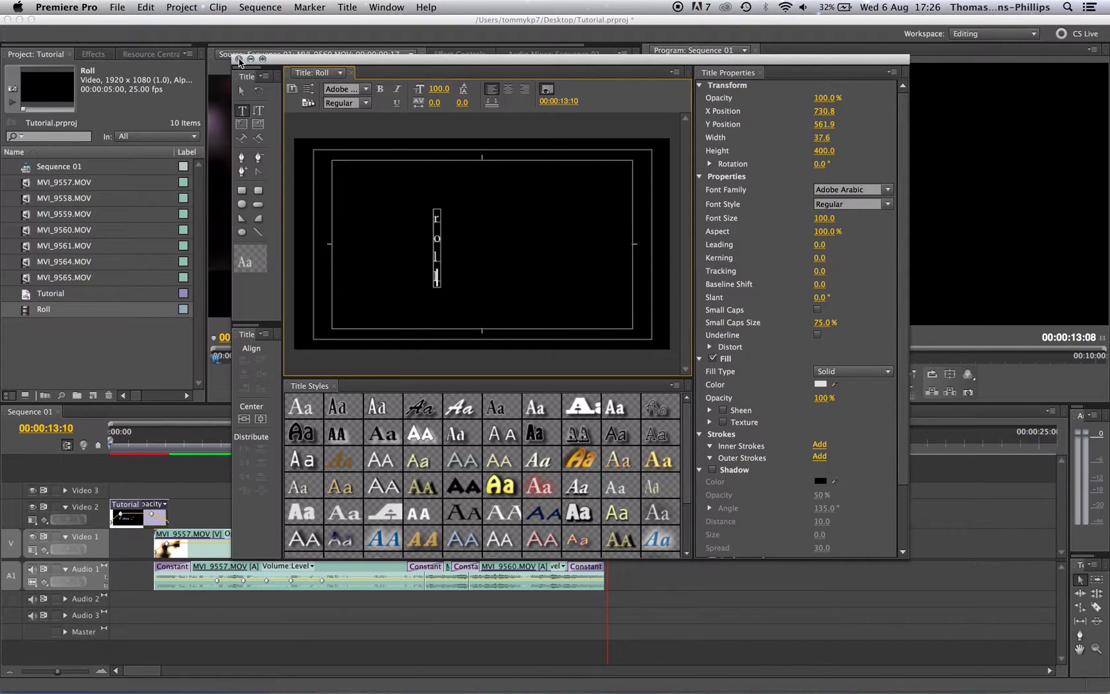
left_click(239, 60)
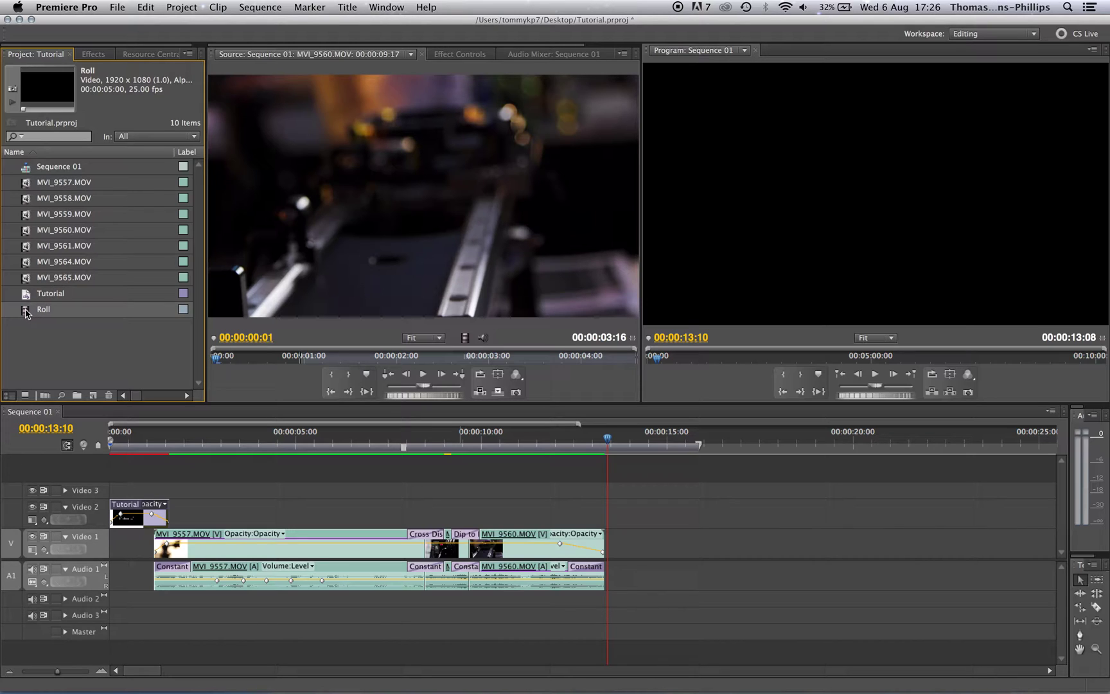
Place the Roll title on Video 2 at the end of the last clip and scrub through it.
left_click_drag(494, 401, 606, 525)
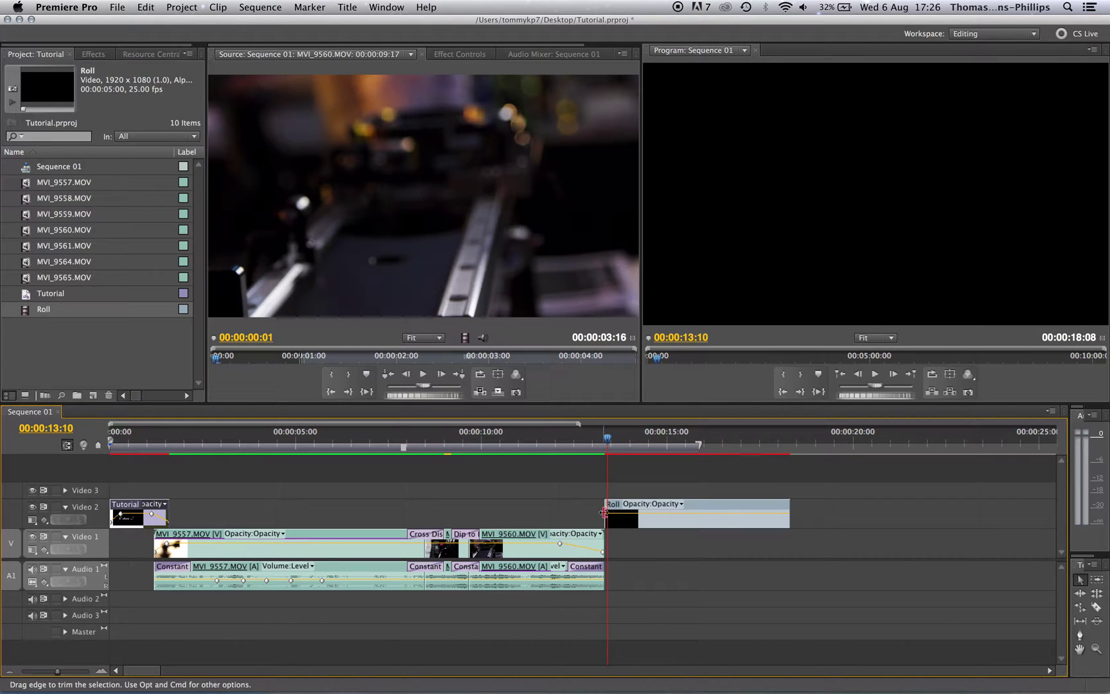
left_click_drag(608, 438, 679, 450)
Extend the Roll title's end to 00:00:21:23 and play it back to check the scrolling speed.
left_click_drag(789, 512, 923, 515)
left_click_drag(626, 443, 605, 444)
key("space")
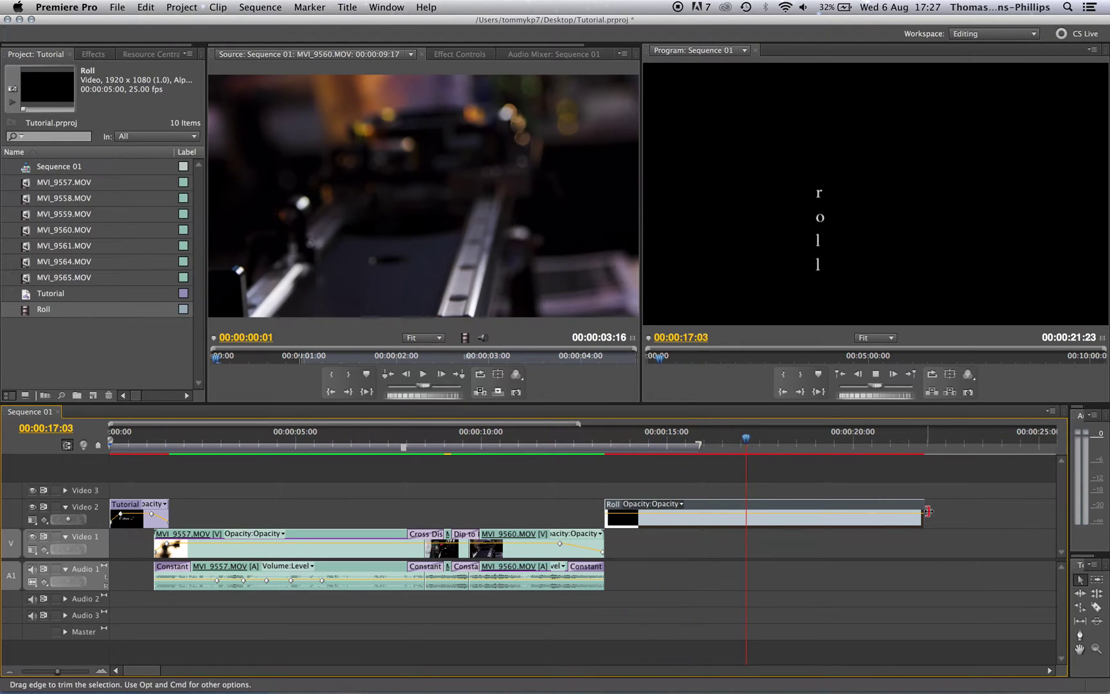
key("space")
Shorten the Roll title so it ends at 00:00:17:20, and play the sequence.
left_click_drag(928, 511, 771, 511)
left_click(606, 443)
key("space")
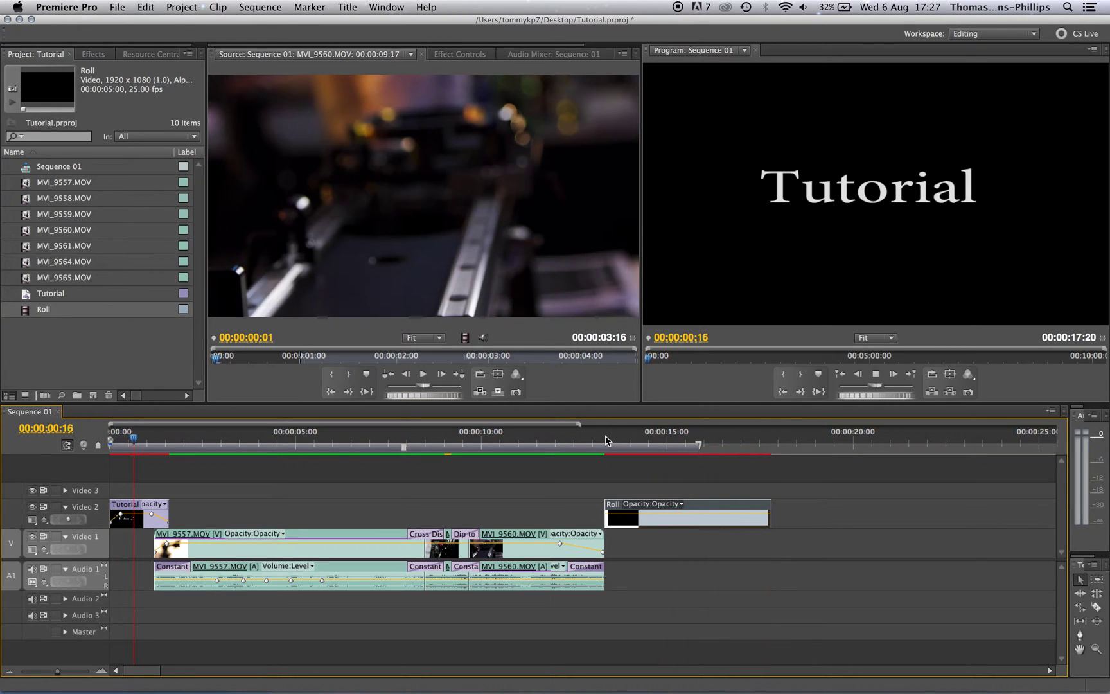
key("space")
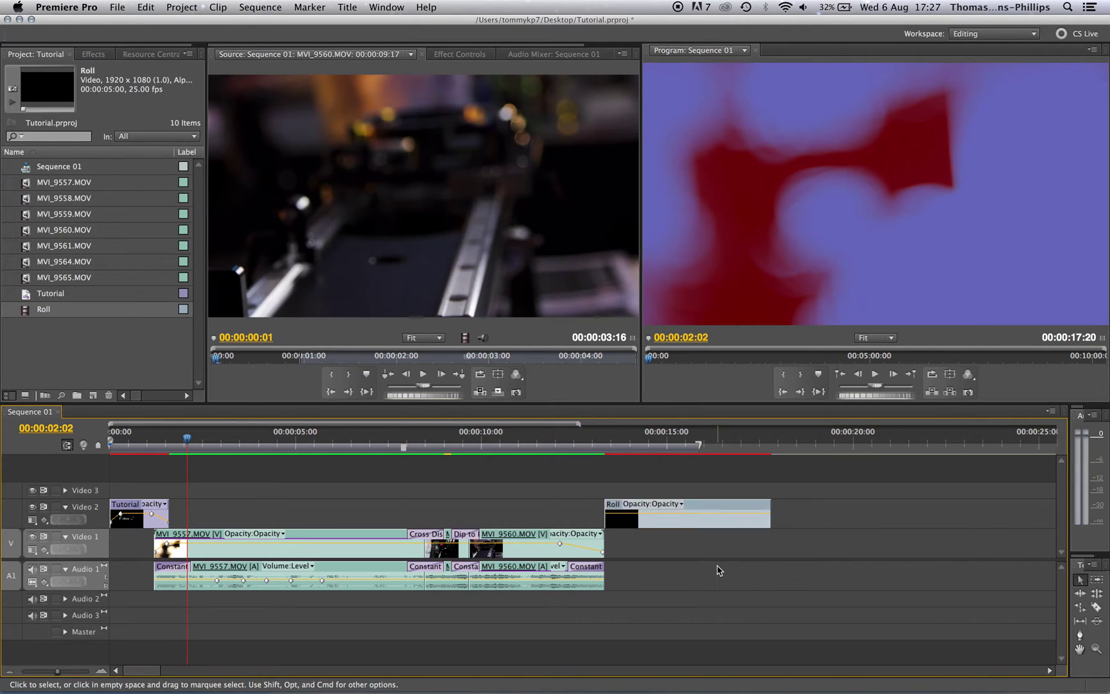
Select all clips, extend the work area to the end of the Roll title and render the sequence previews.
left_click_drag(801, 488, 109, 644)
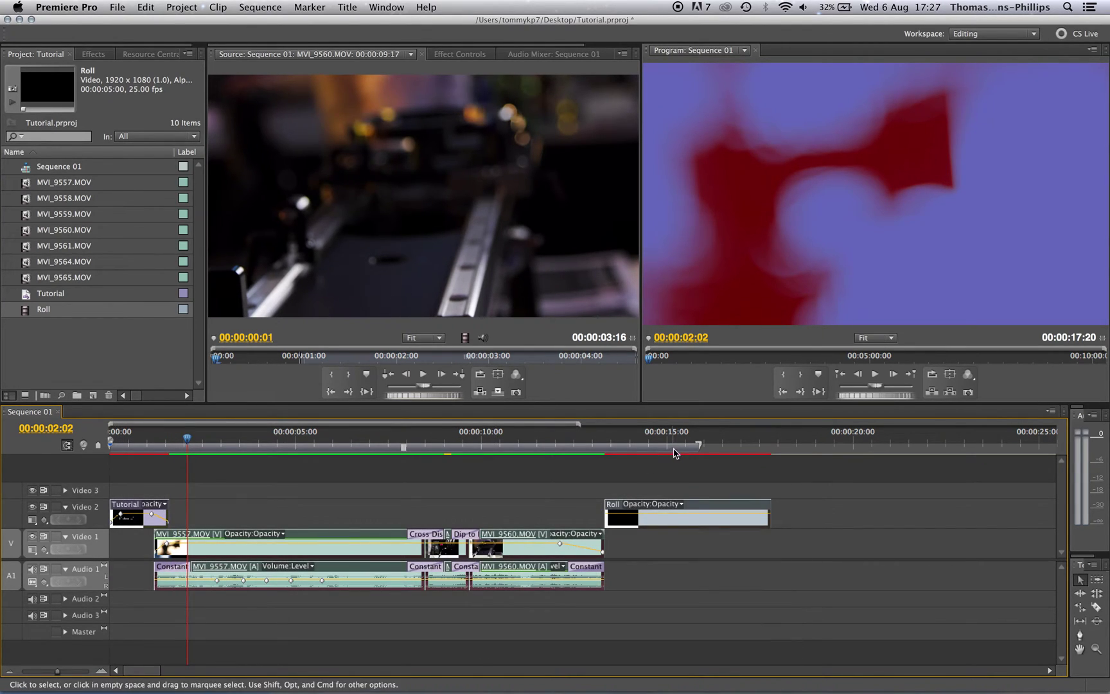
left_click_drag(699, 444, 773, 450)
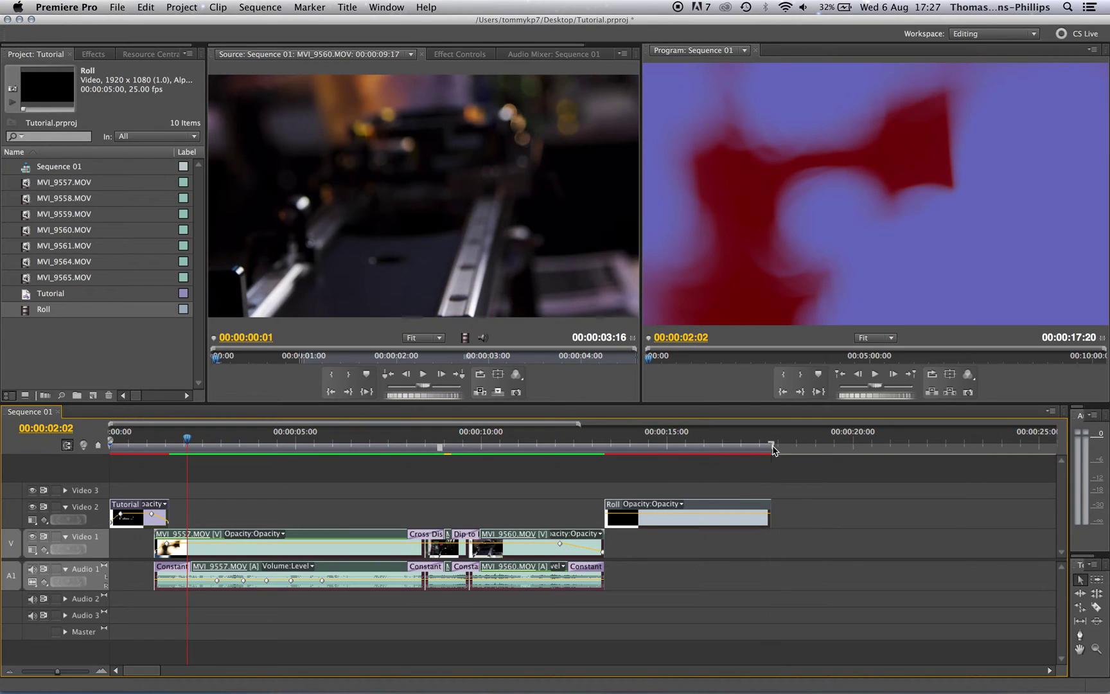
mouse_move(710, 450)
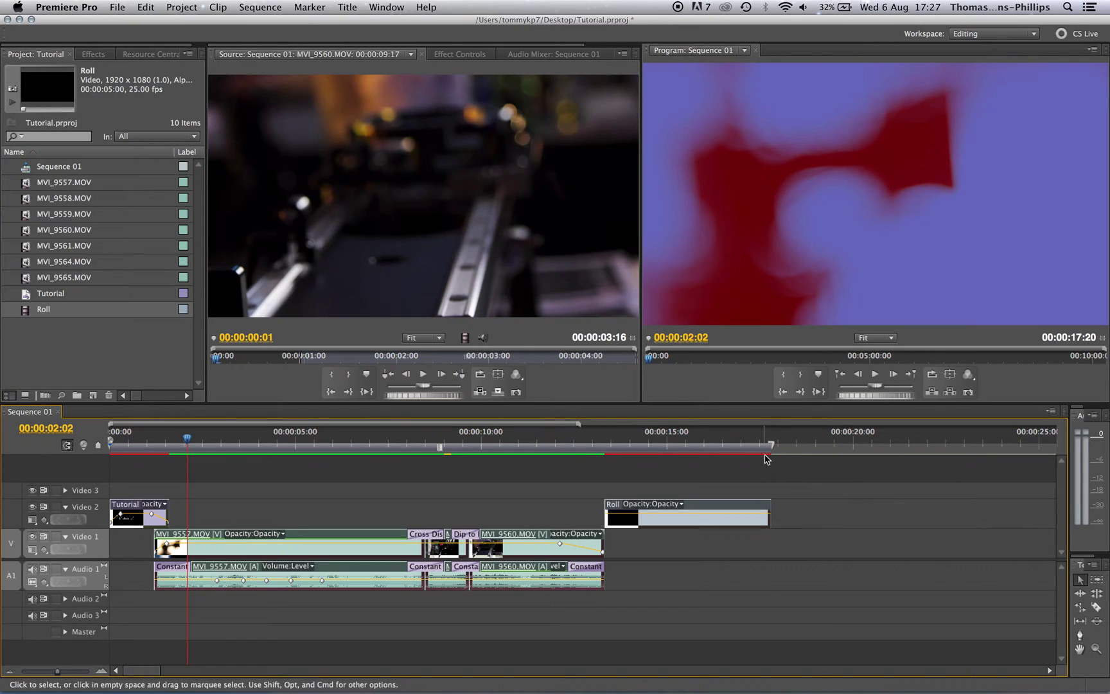
mouse_move(770, 450)
key("Return")
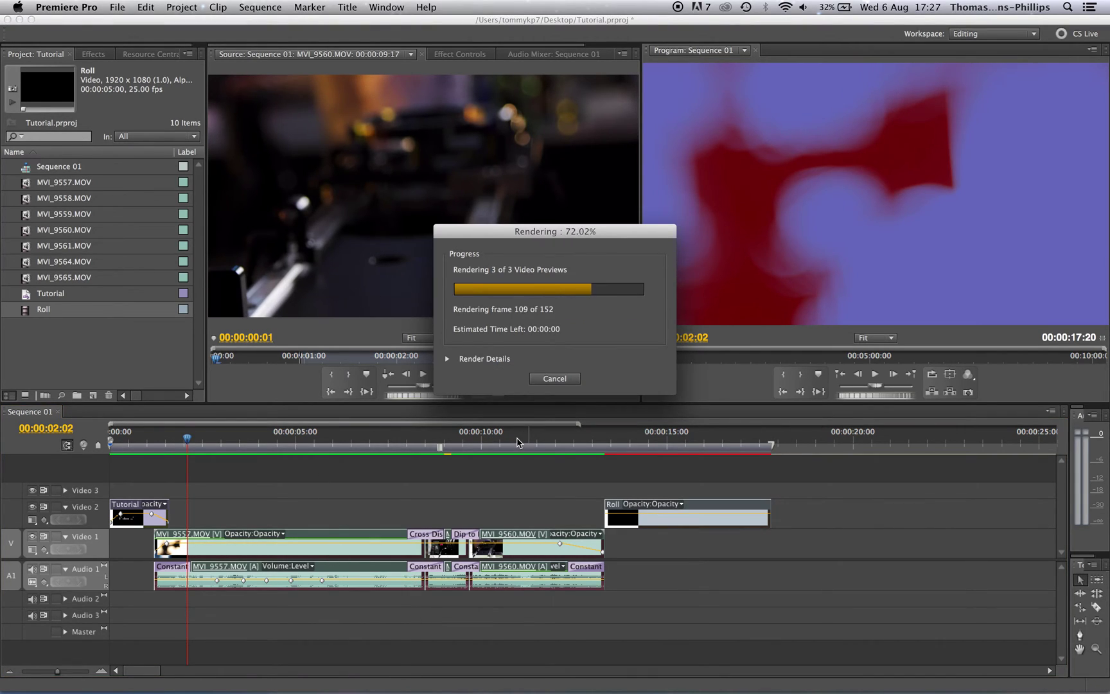